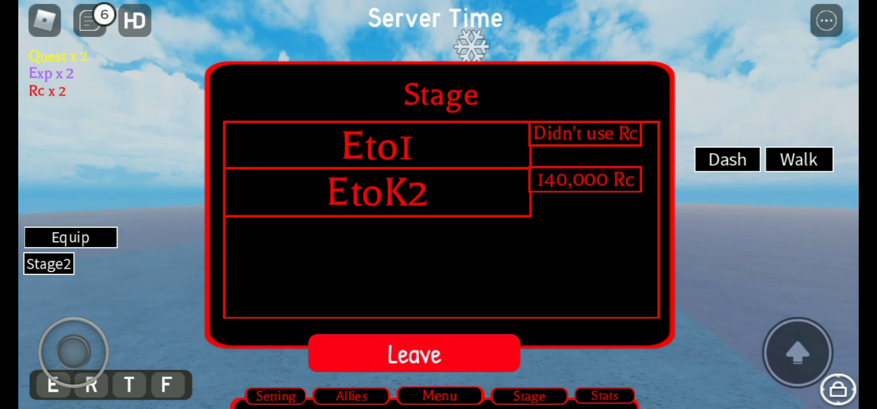
Close the Stage panel and get teleported into the dungeon corridor.
click(530, 396)
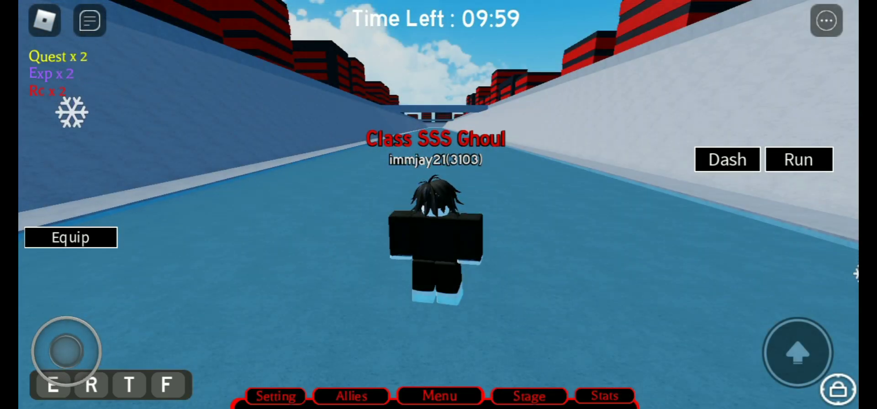
Run down the corridor and transform into the green winged kagune form with E.
drag(67, 350, 62, 334)
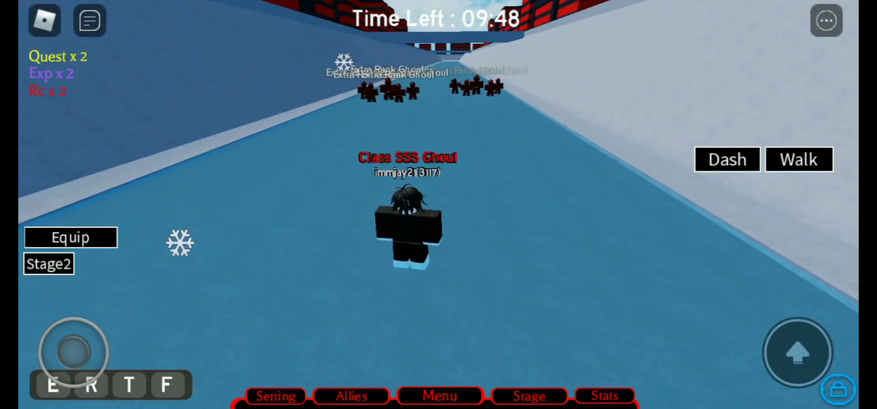
key(e)
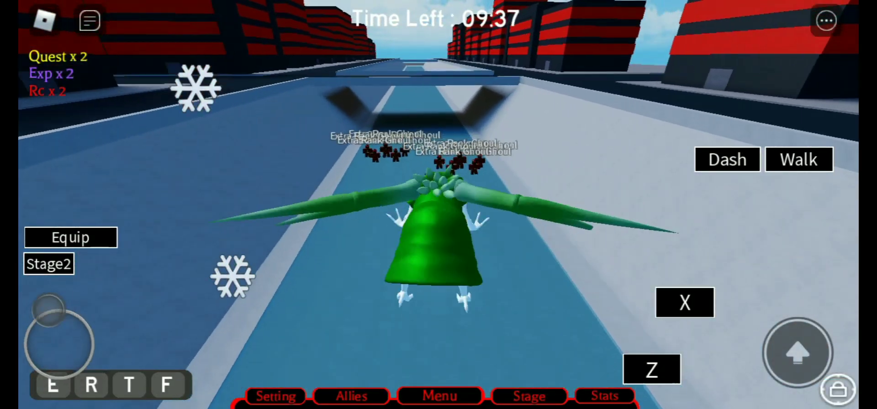
drag(48, 309, 62, 323)
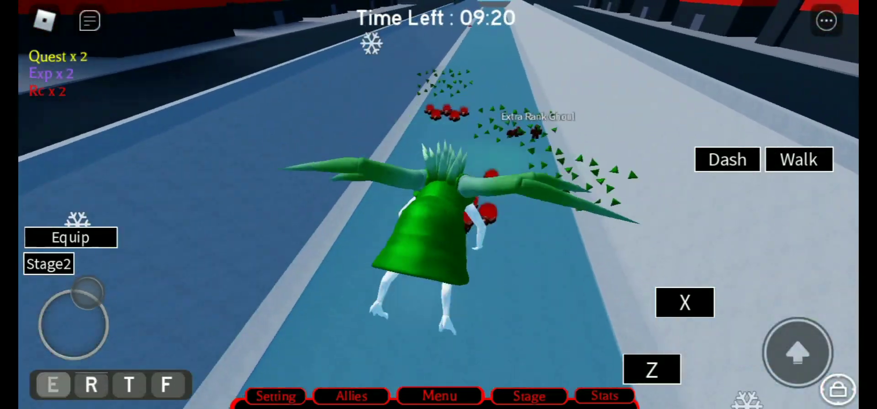
mouse_move(62, 323)
mouse_down()
mouse_move(50, 303)
mouse_move(83, 311)
mouse_move(89, 295)
mouse_up()
View the character stats and fly over the trench to kill the Kaneki boss, raising Rc to 329960.
click(439, 395)
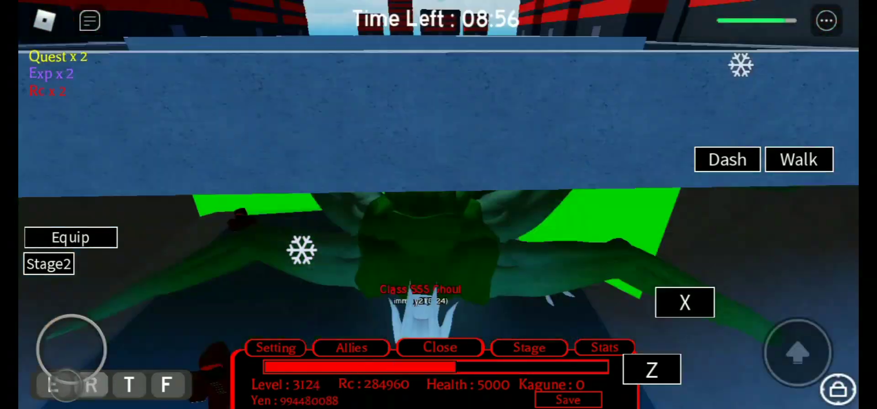
mouse_move(71, 344)
mouse_down()
mouse_move(52, 320)
mouse_move(64, 293)
mouse_up()
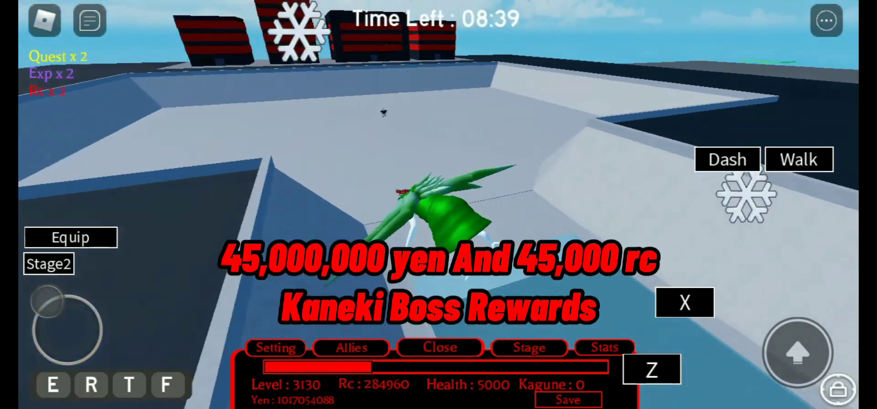
mouse_move(67, 295)
mouse_down()
mouse_move(38, 344)
mouse_move(101, 321)
mouse_up()
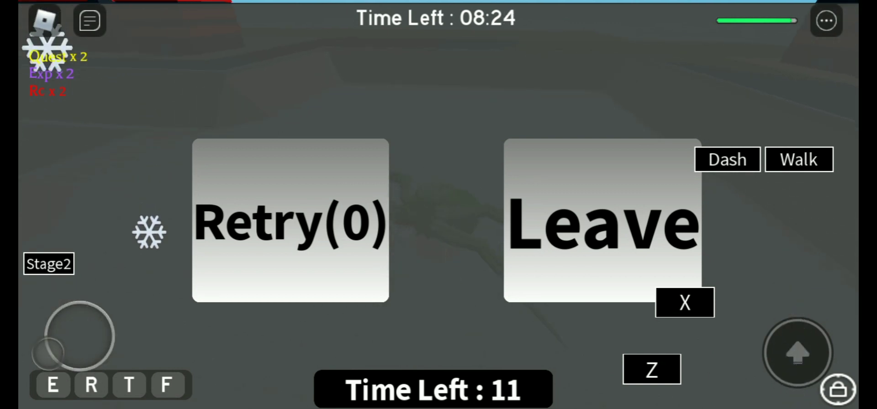
Vote Retry, then Leave, returning to the snowy city lobby.
click(290, 221)
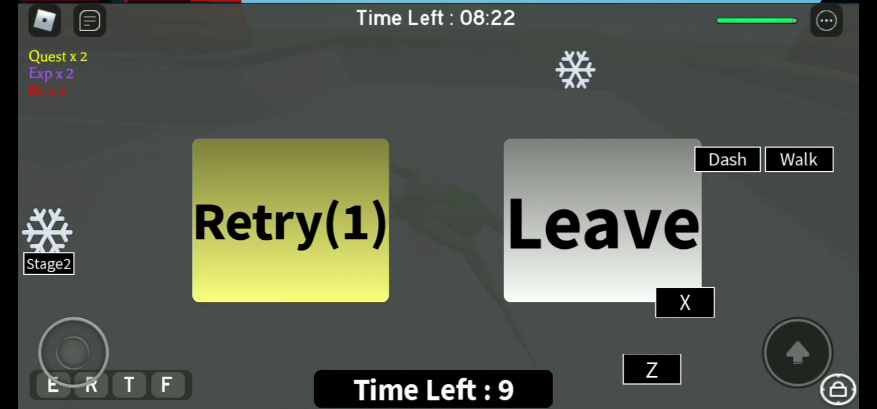
click(602, 220)
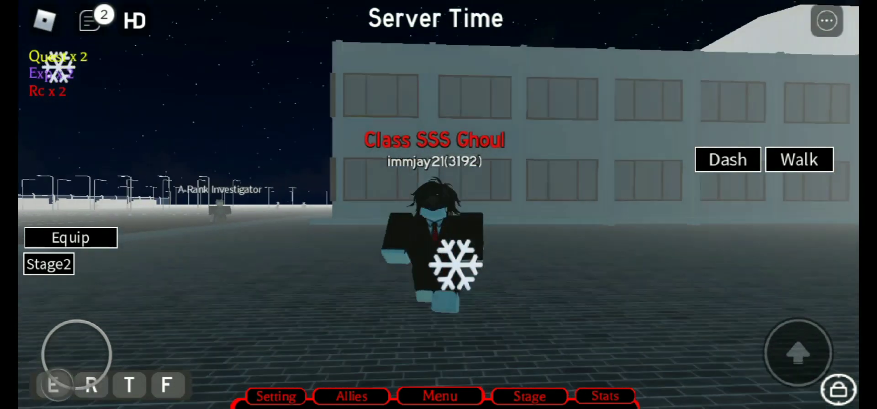
Walk across the lobby plaza toward the building before checking Level 3192 and Rc 329960.
drag(77, 354, 73, 353)
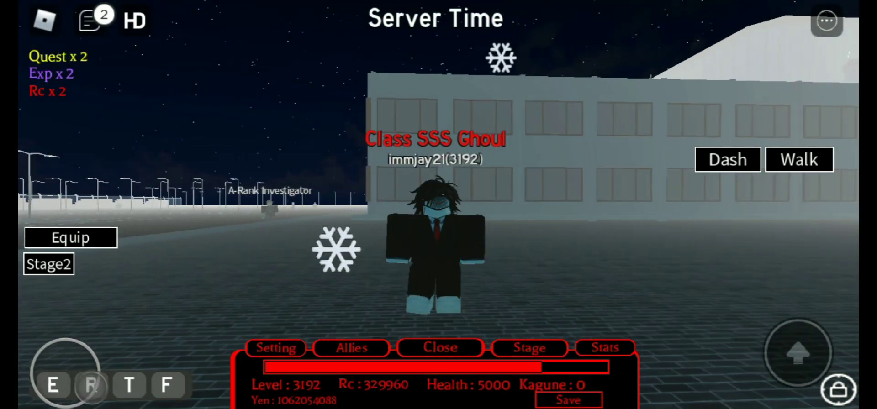
mouse_move(73, 353)
mouse_down()
mouse_move(71, 342)
mouse_move(73, 353)
mouse_up()
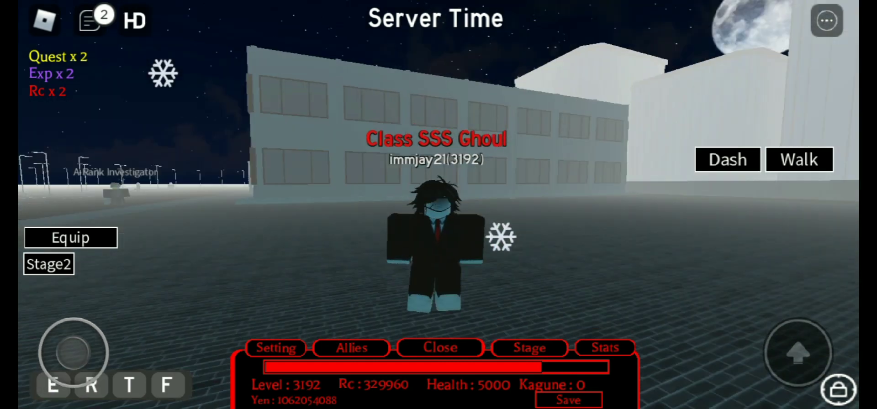